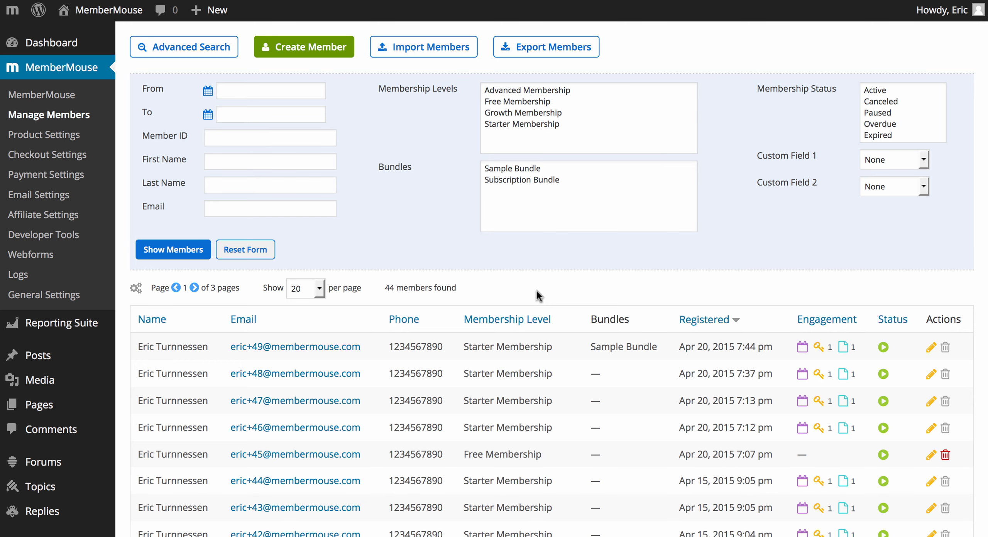
Step: Open the details of the most recently registered member and review the account stats, engagement stats, contact and address information
left_click(340, 347)
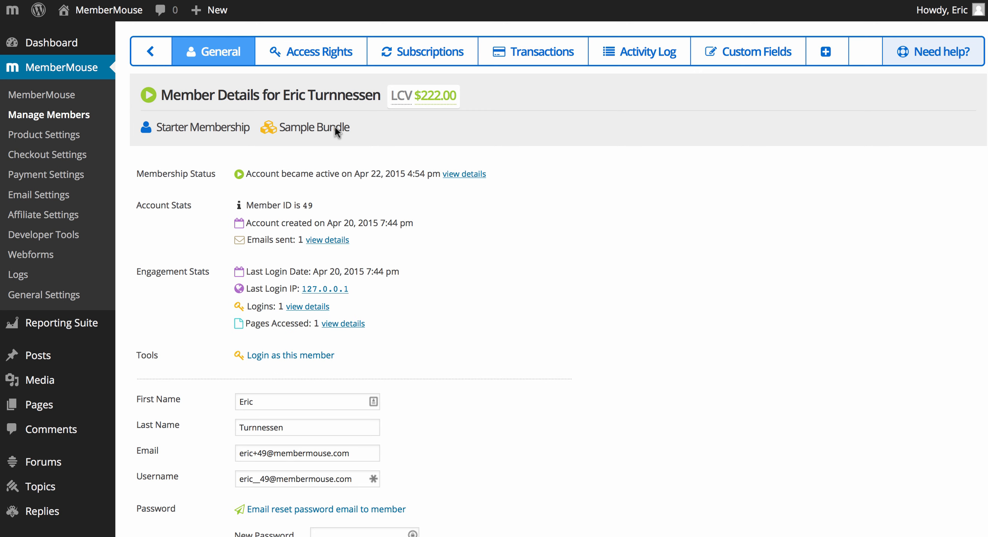
mouse_move(443, 94)
scroll(467, 341, "down", 3)
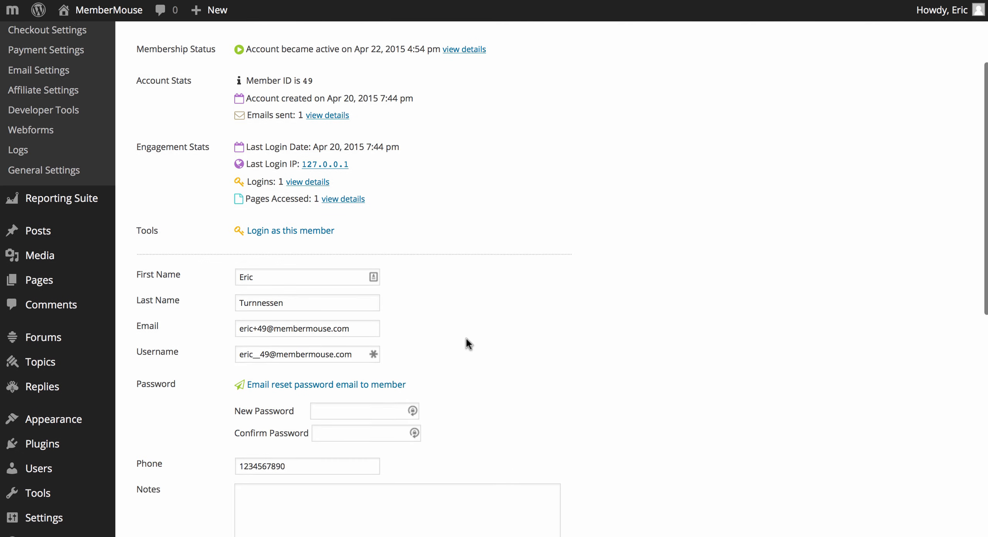
scroll(466, 338, "down", 7)
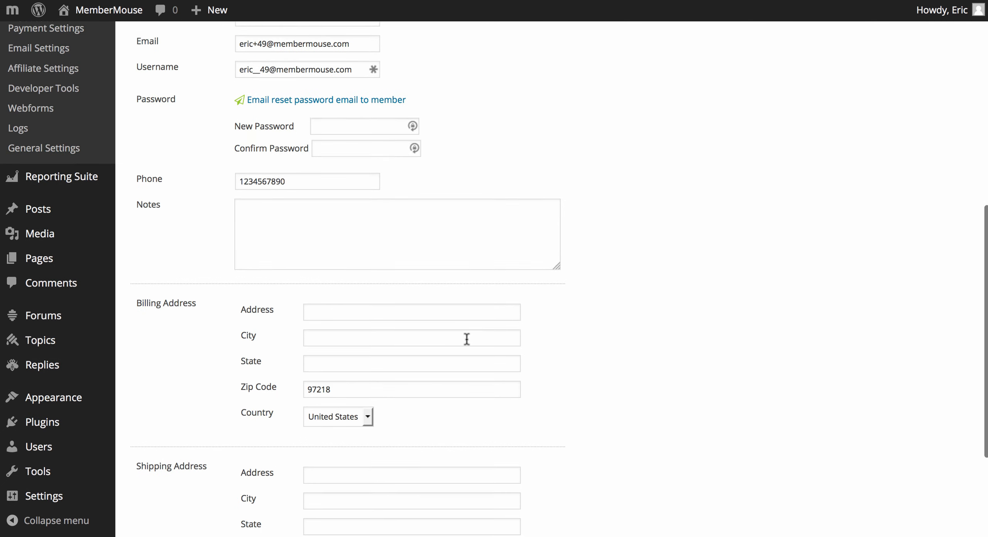
scroll(465, 339, "up", 5)
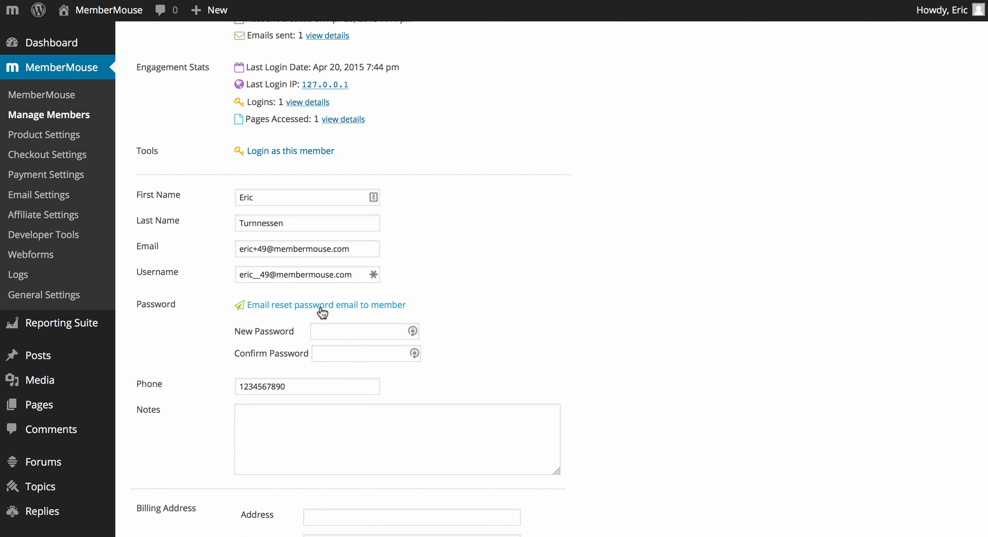
scroll(320, 307, "up", 5)
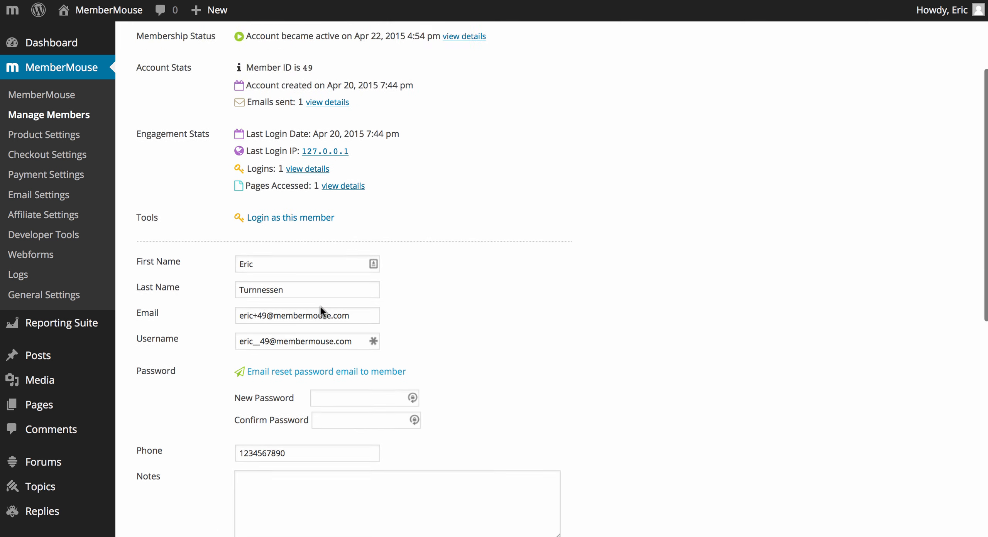
Step: Examine the member's access rights, including the available membership levels and the bundles that can be applied
left_click(323, 54)
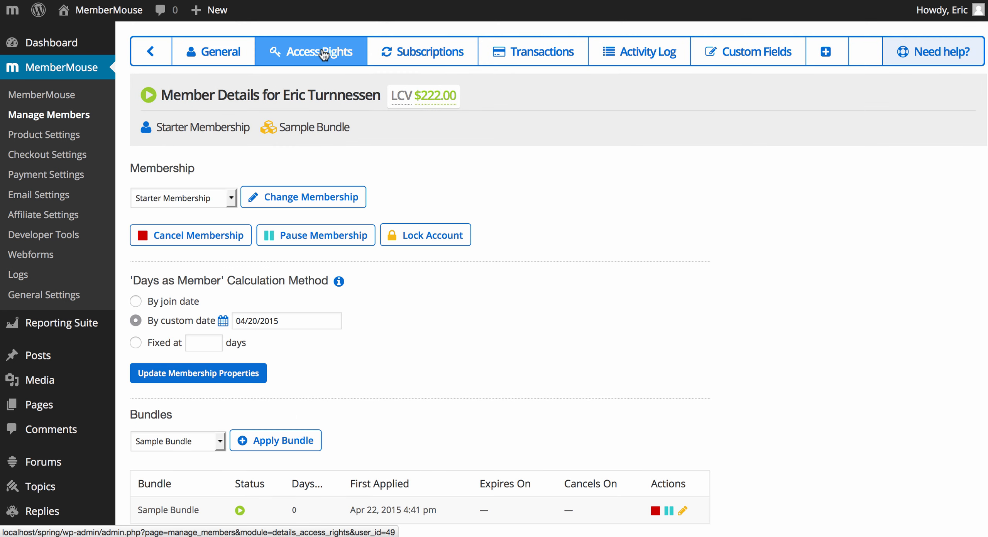
left_click(231, 198)
left_click(232, 197)
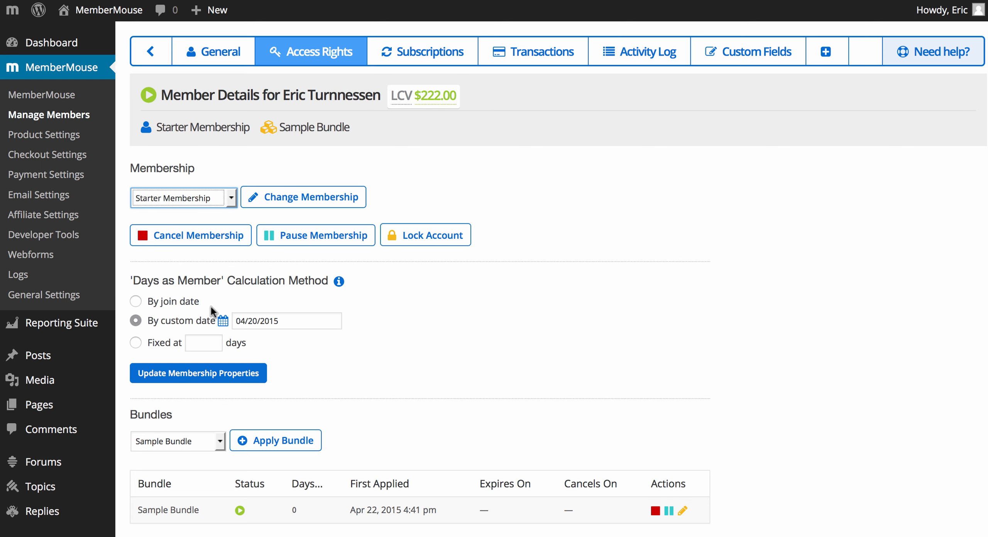
scroll(375, 422, "down", 2)
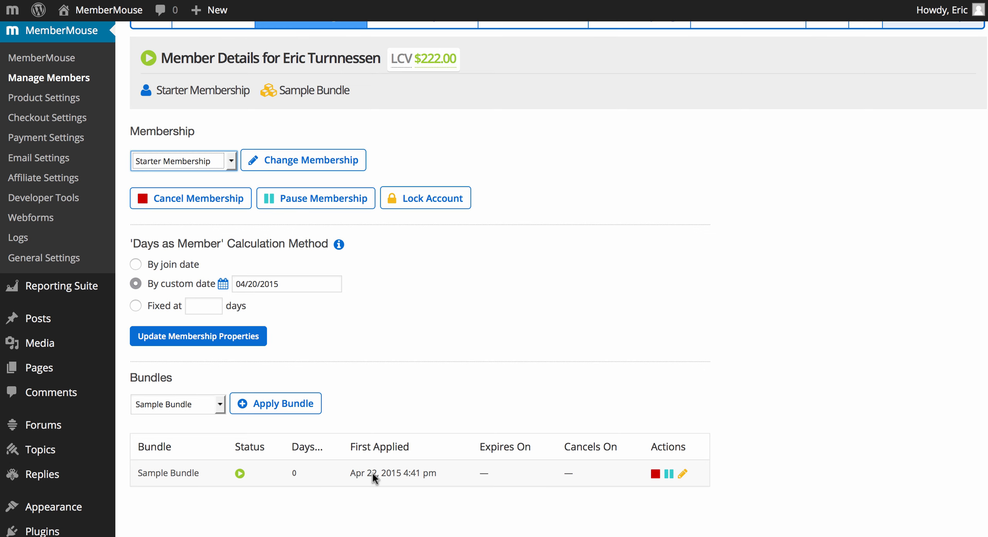
left_click(220, 405)
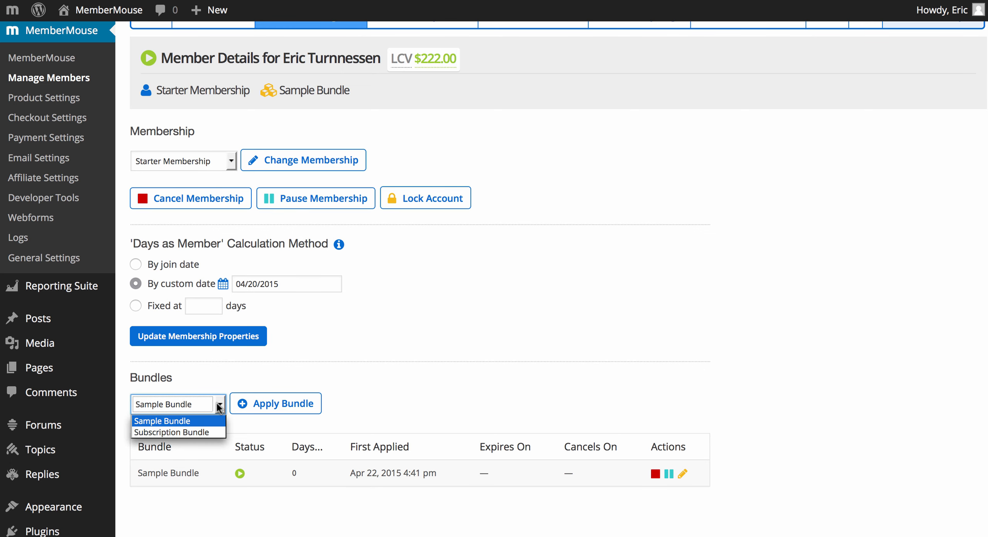
left_click(230, 386)
scroll(230, 386, "up", 2)
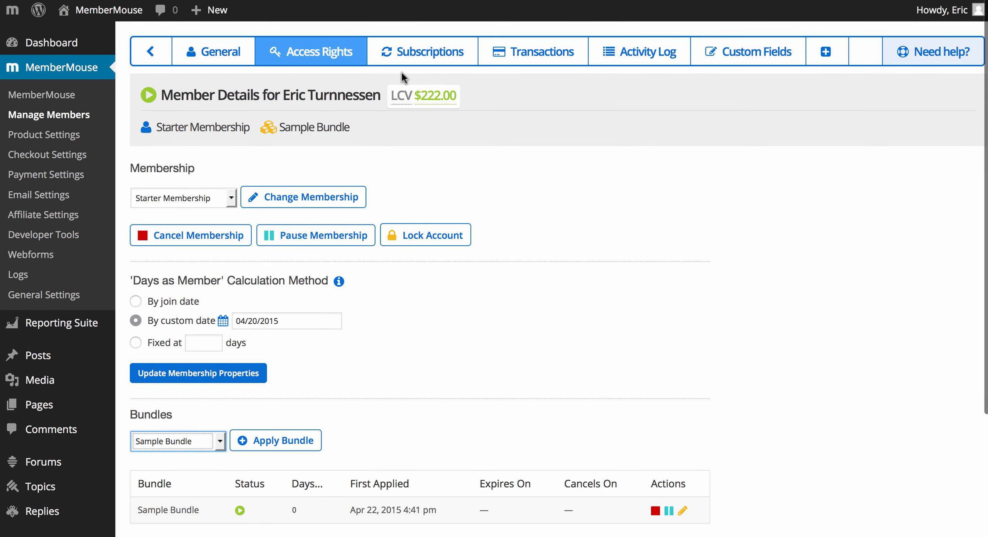
Step: Review the member's subscriptions and transaction history, including transaction types, affiliate credit and coupon use
left_click(403, 57)
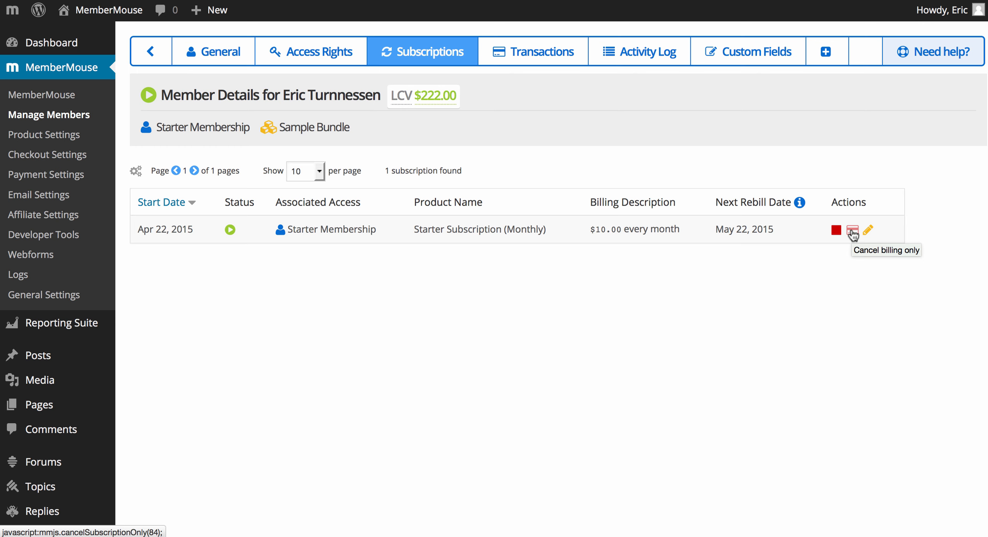
left_click(543, 54)
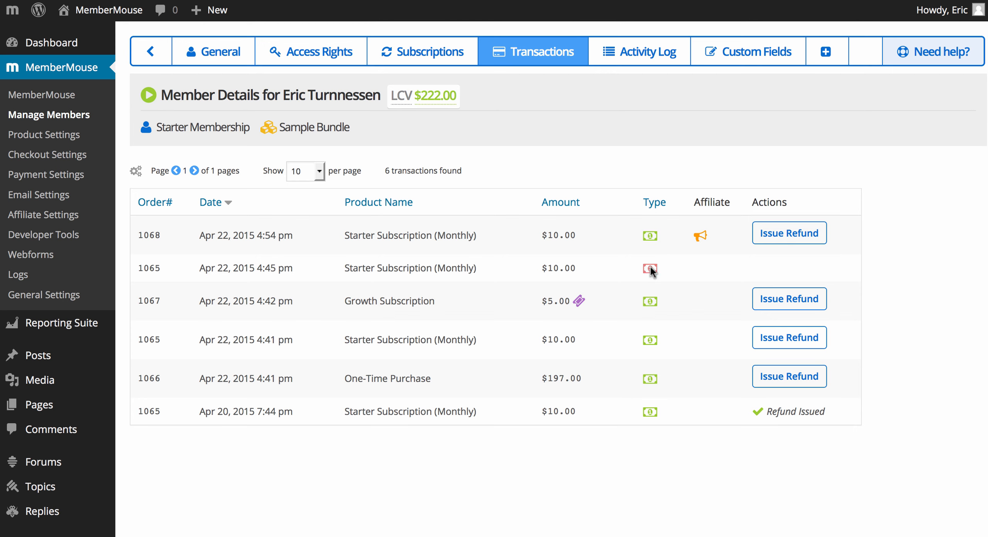
mouse_move(650, 268)
mouse_move(700, 236)
mouse_move(579, 303)
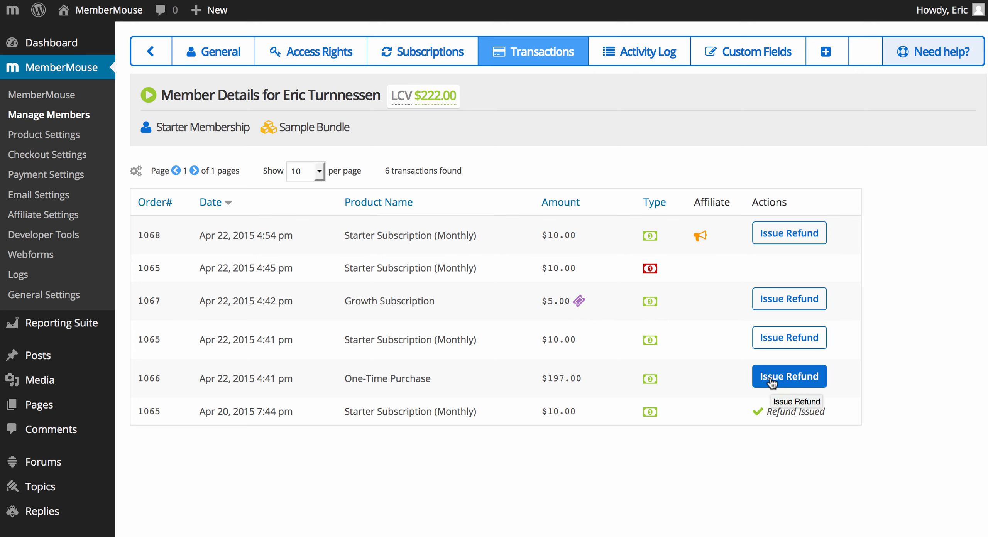
Step: Review the member's activity log and read the "Reset your password" email sent to the member
left_click(651, 64)
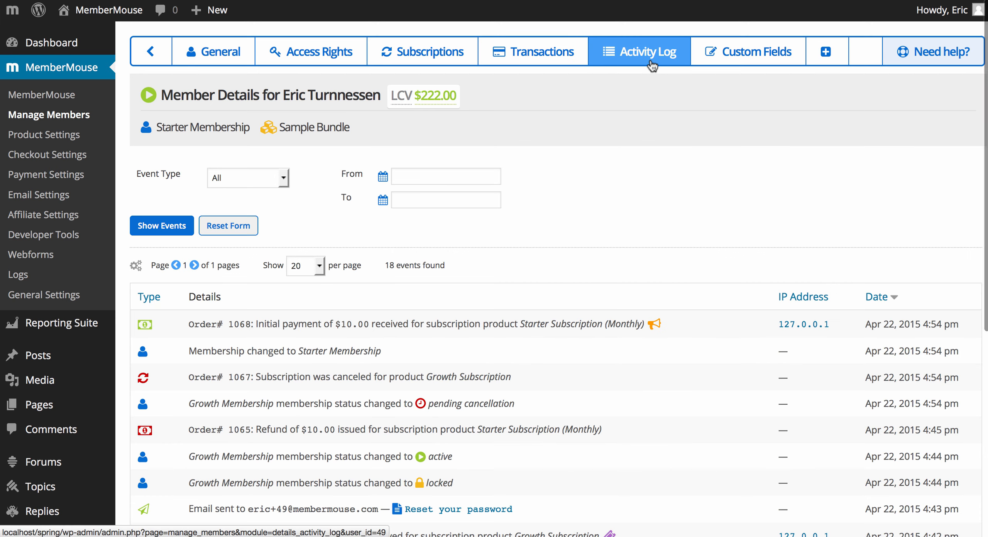
scroll(614, 195, "down", 3)
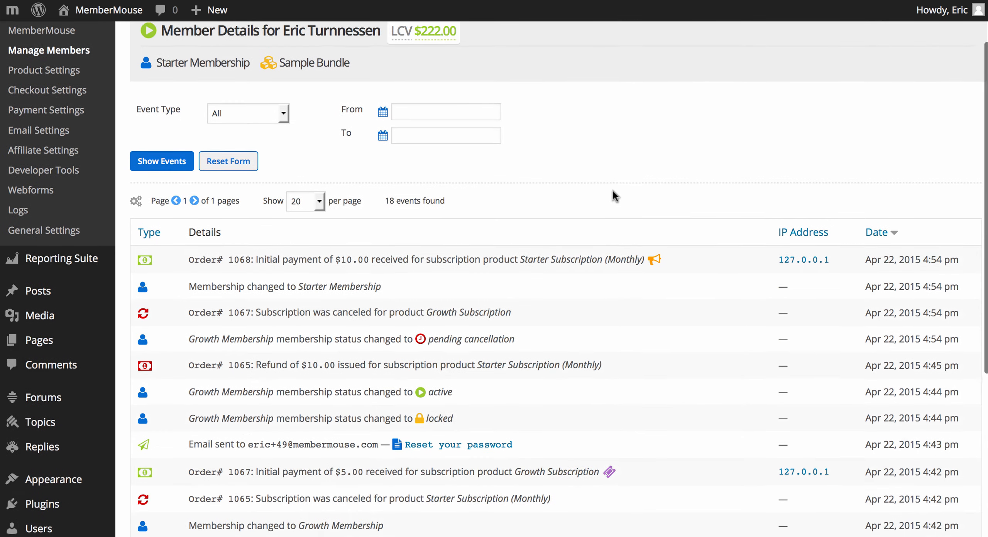
scroll(612, 191, "down", 5)
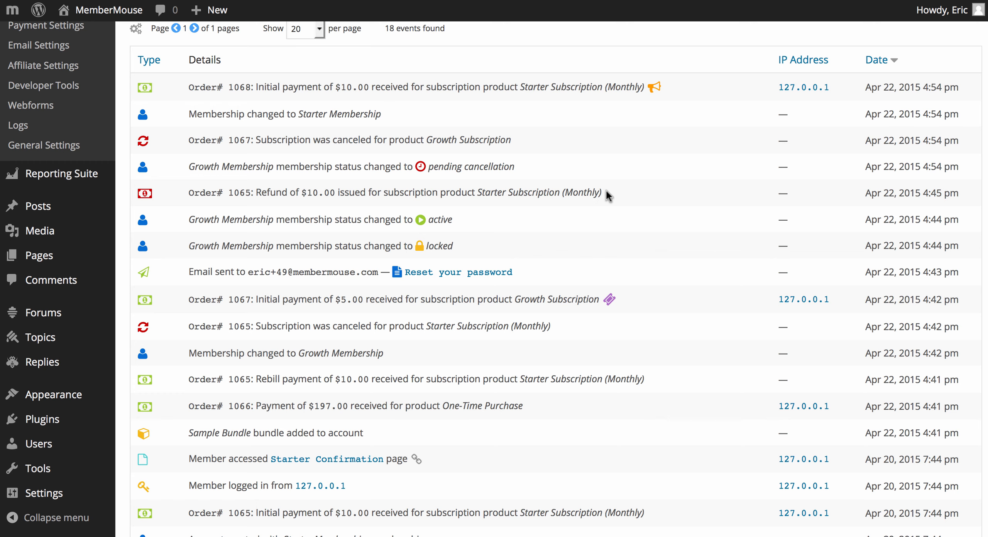
left_click(459, 275)
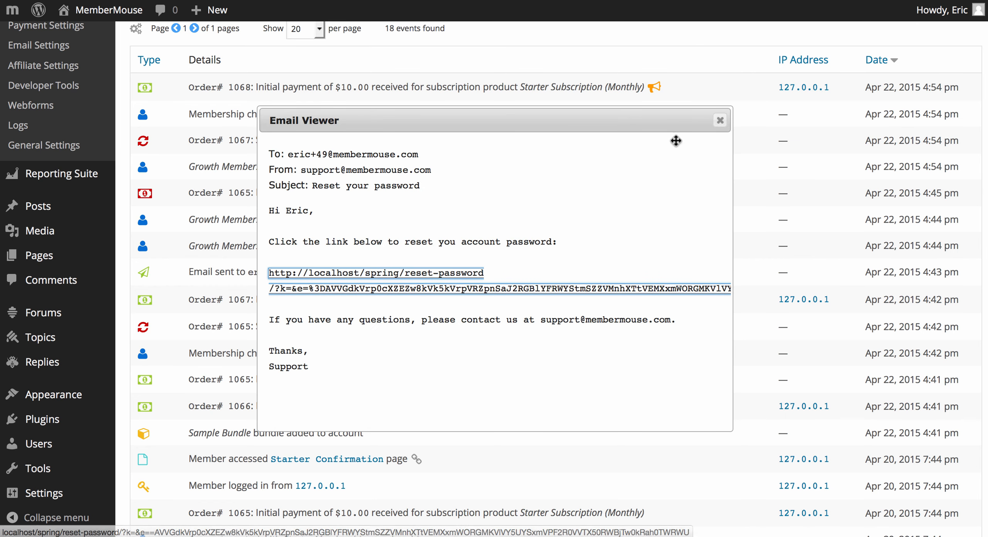
left_click(719, 120)
scroll(717, 121, "up", 10)
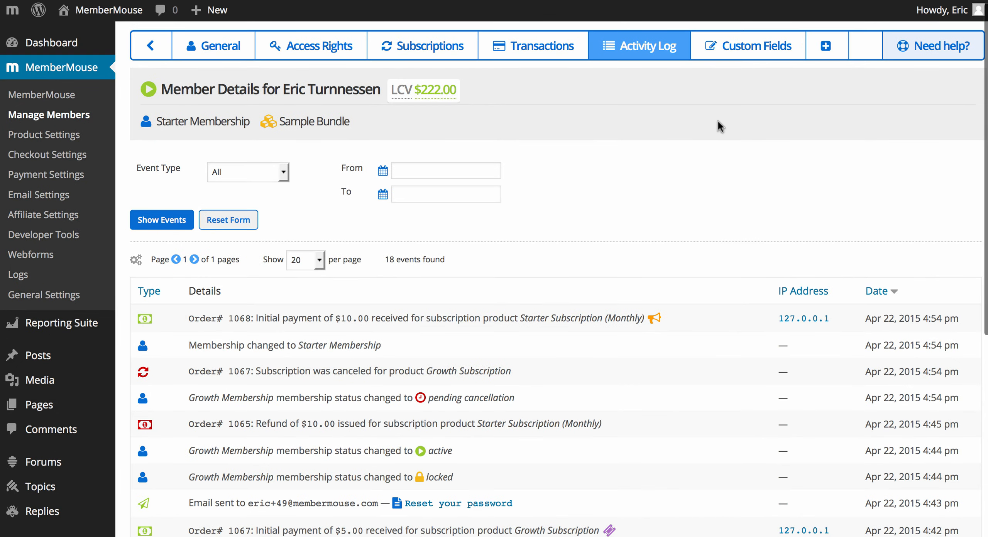
Step: Filter the member's activity log to Billing events and look through them
left_click(275, 170)
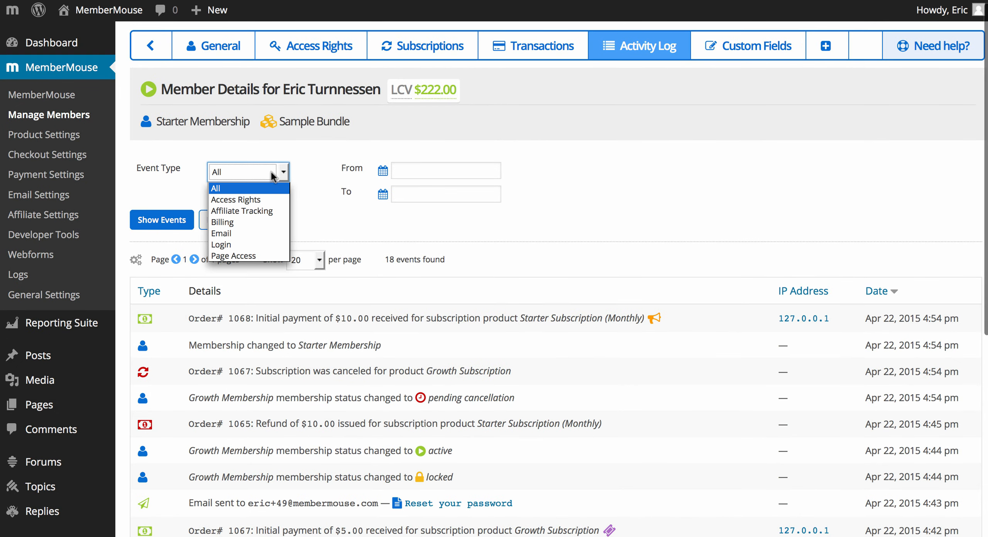
left_click(246, 222)
left_click(177, 220)
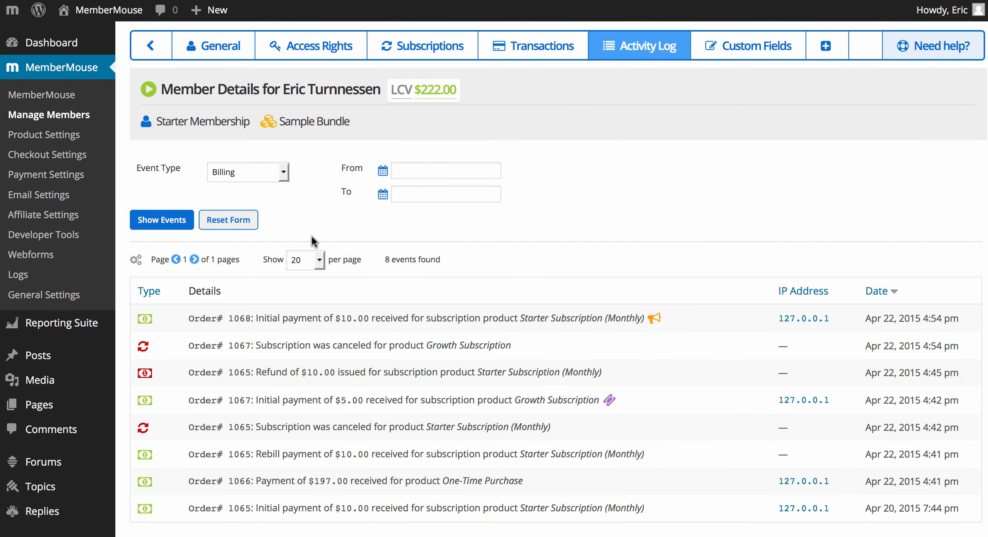
scroll(356, 285, "down", 3)
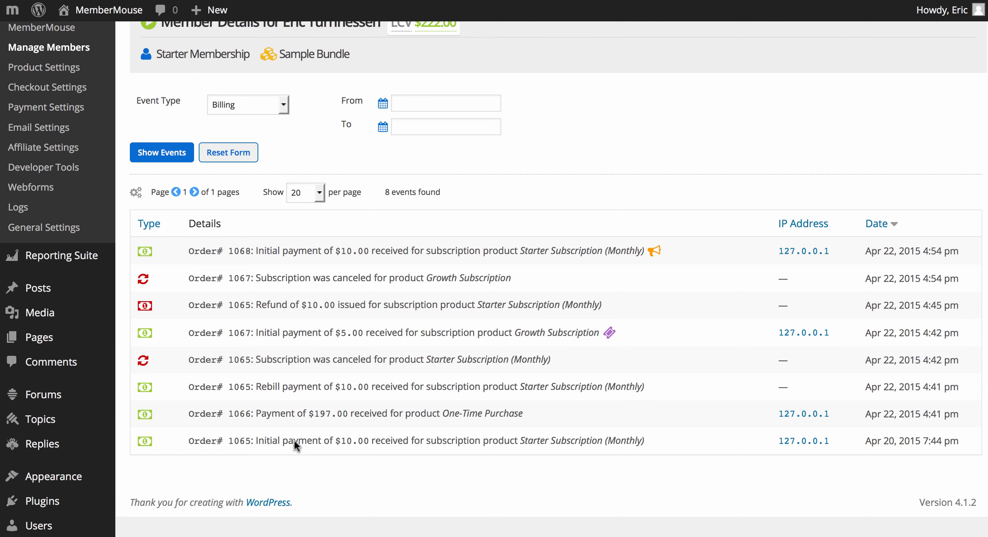
scroll(294, 440, "up", 3)
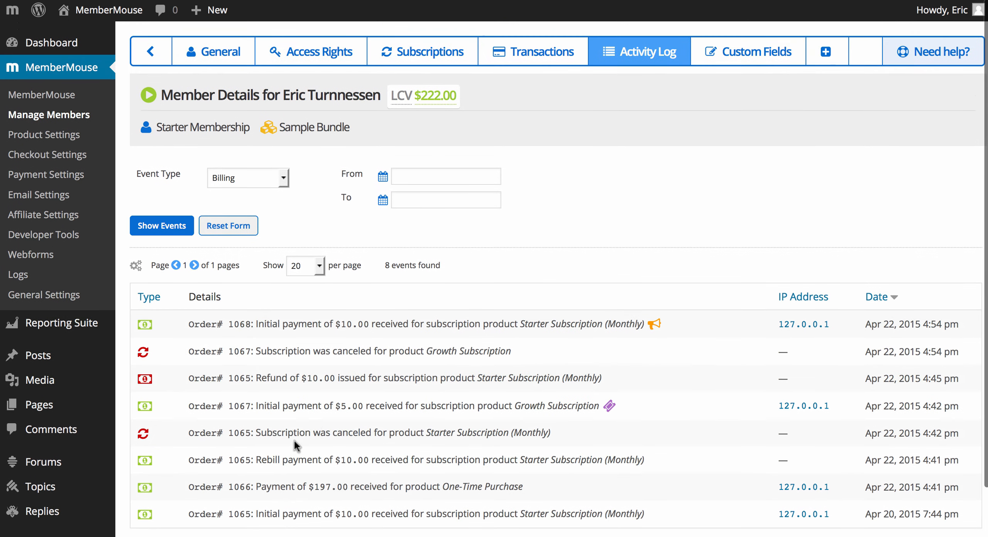
Step: View the member's custom fields and the user-defined Sample Page for this member
left_click(714, 70)
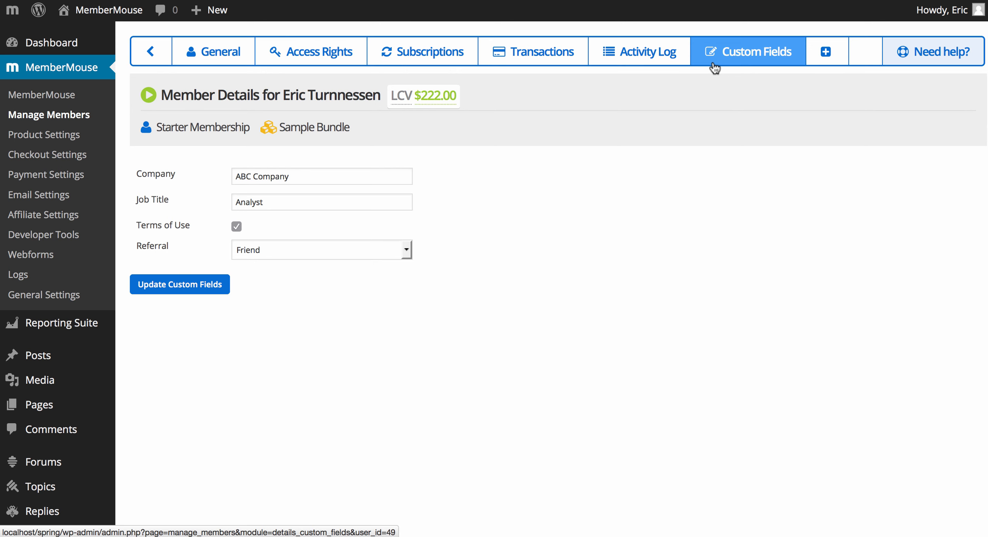
mouse_move(826, 54)
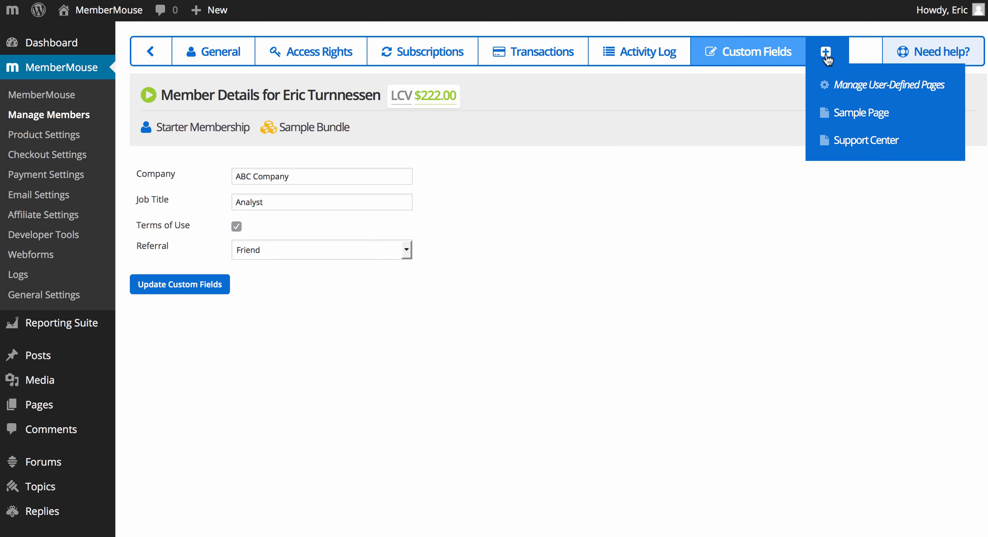
left_click(825, 114)
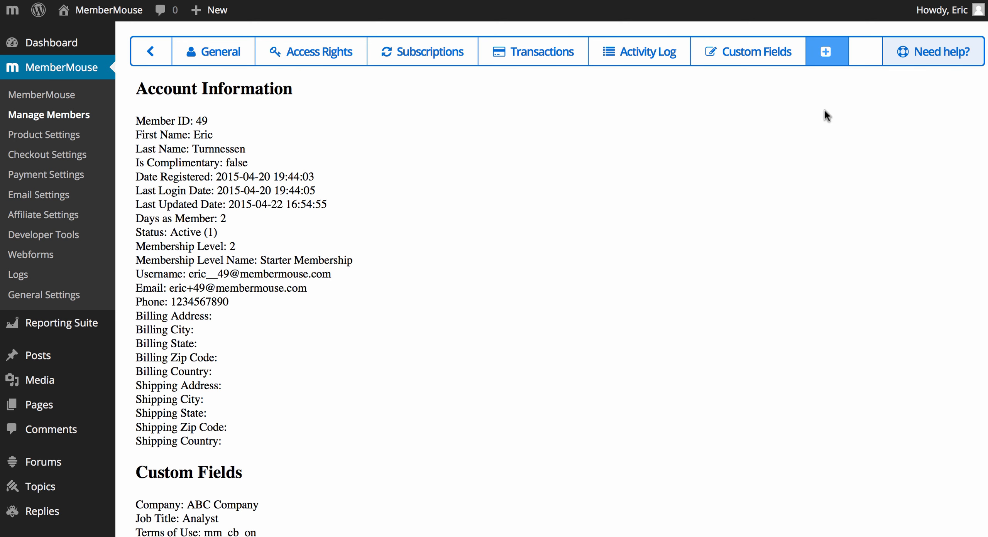
Step: Start changing the member's membership level to Growth Membership from the access rights
left_click(323, 46)
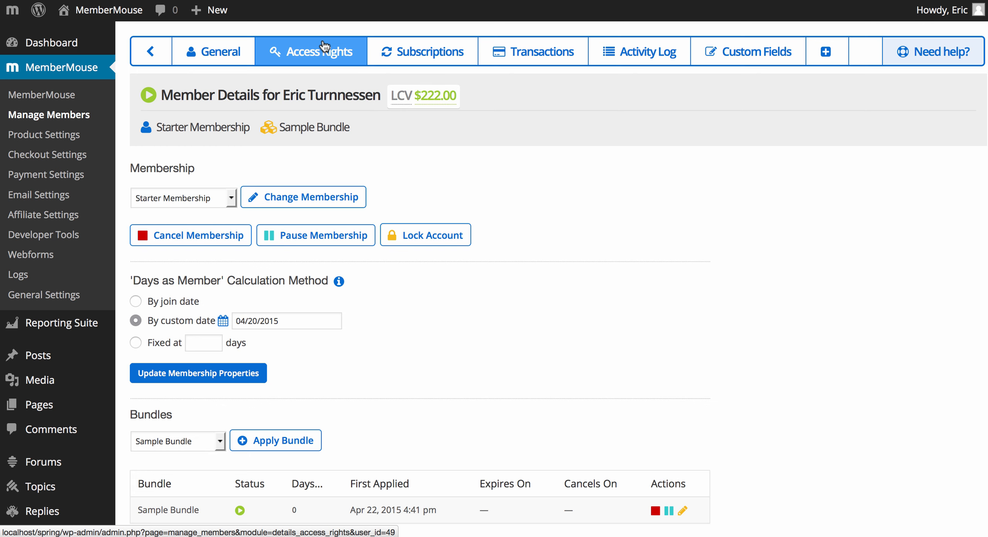
left_click(230, 198)
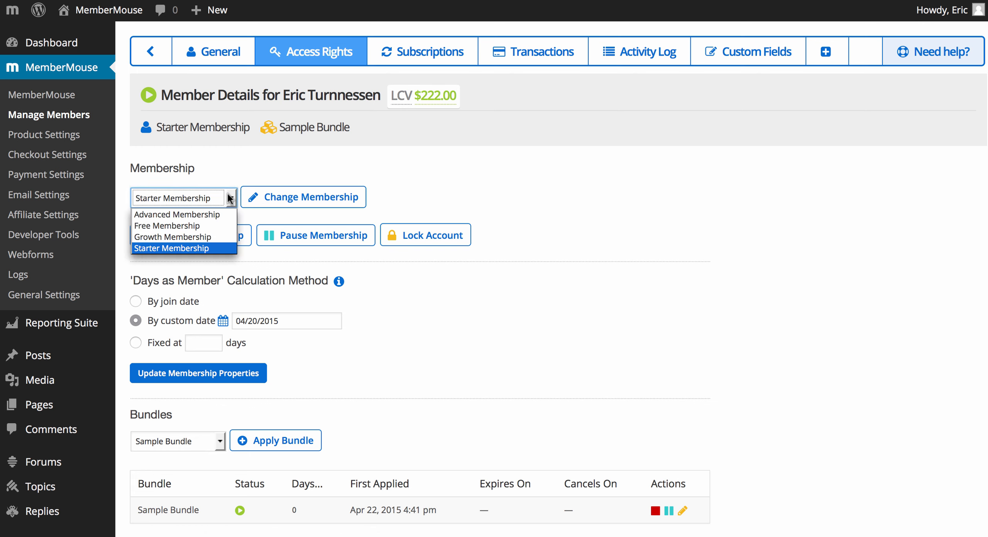
left_click(212, 235)
left_click(259, 197)
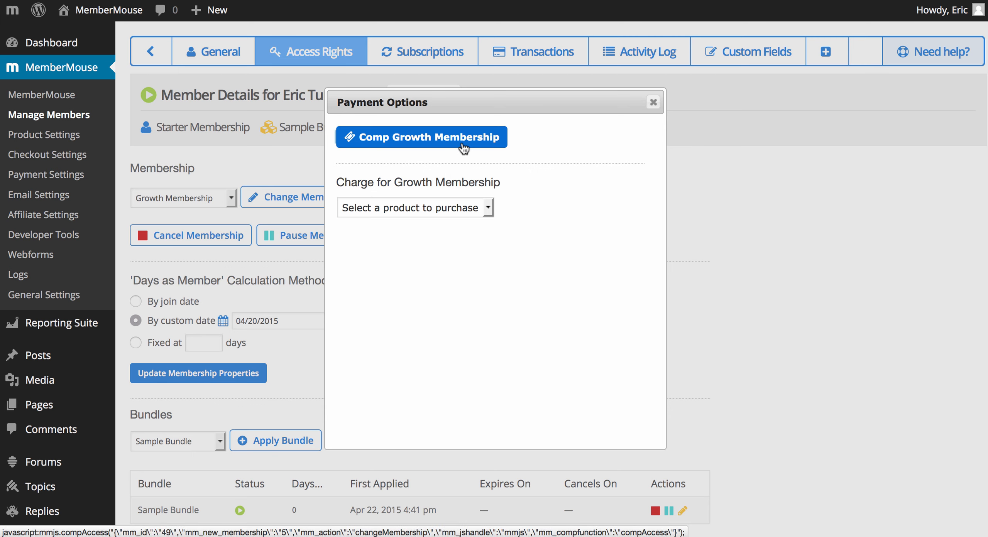
Step: Choose Growth Subscription as the product to charge for, check its billing description, and leave both affiliate tiers blank
left_click(451, 207)
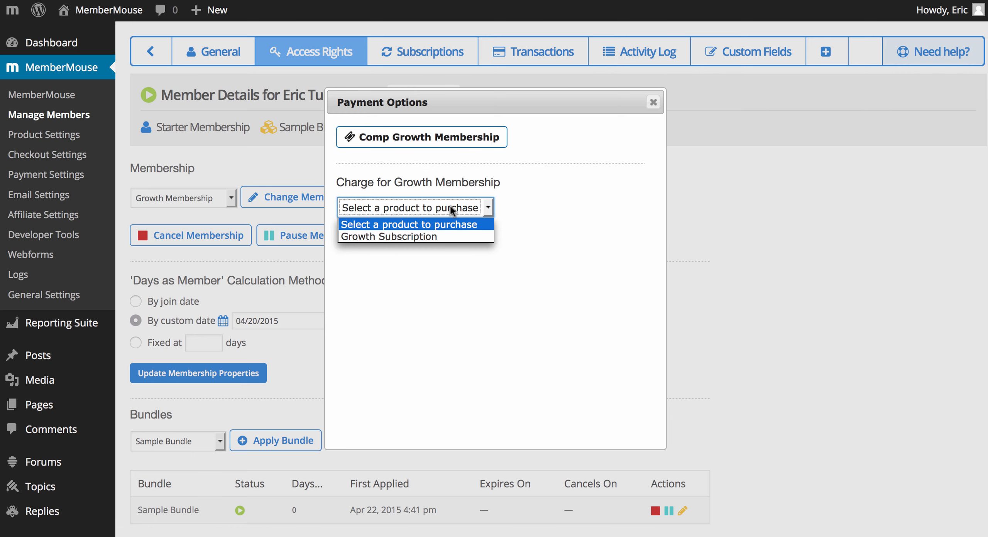
left_click(448, 237)
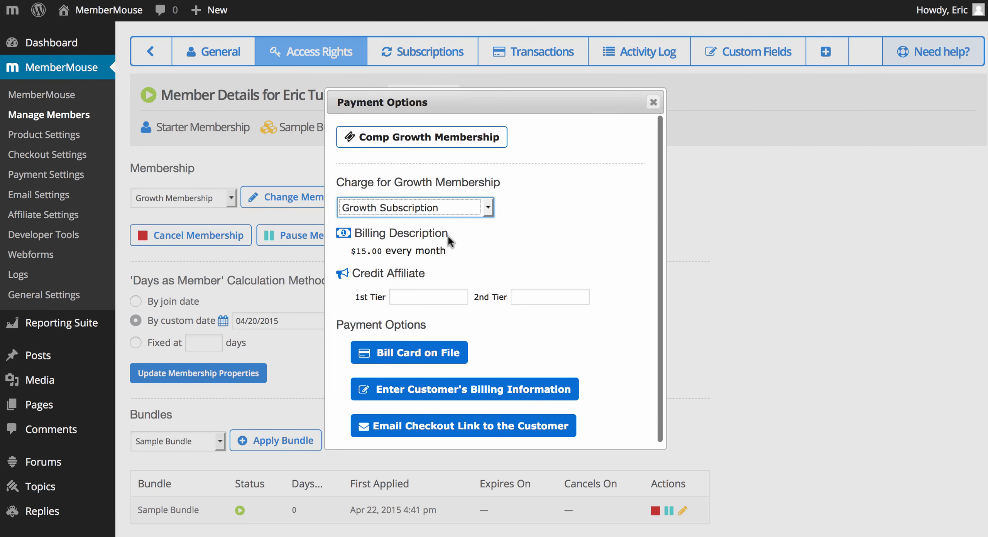
left_click_drag(452, 250, 345, 257)
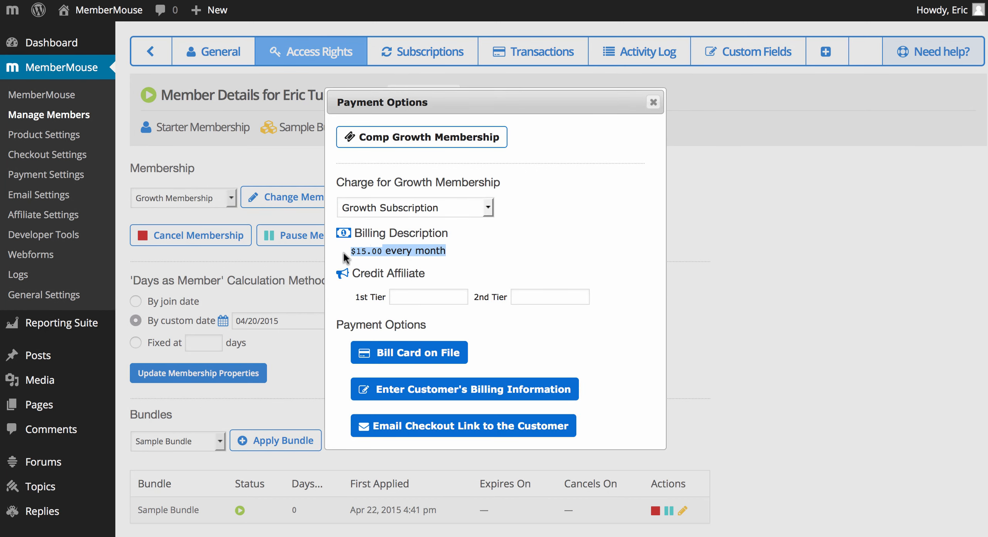
left_click(346, 258)
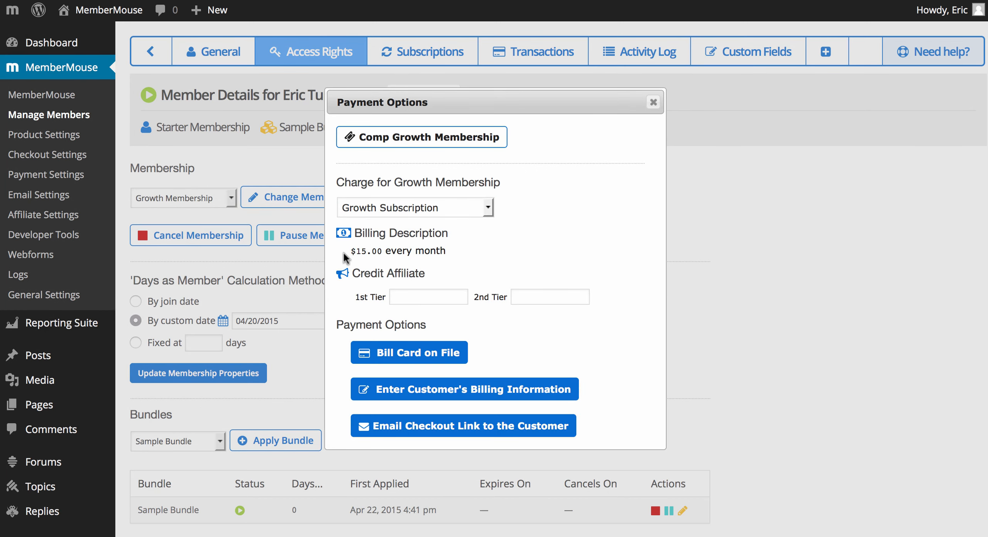
left_click(404, 296)
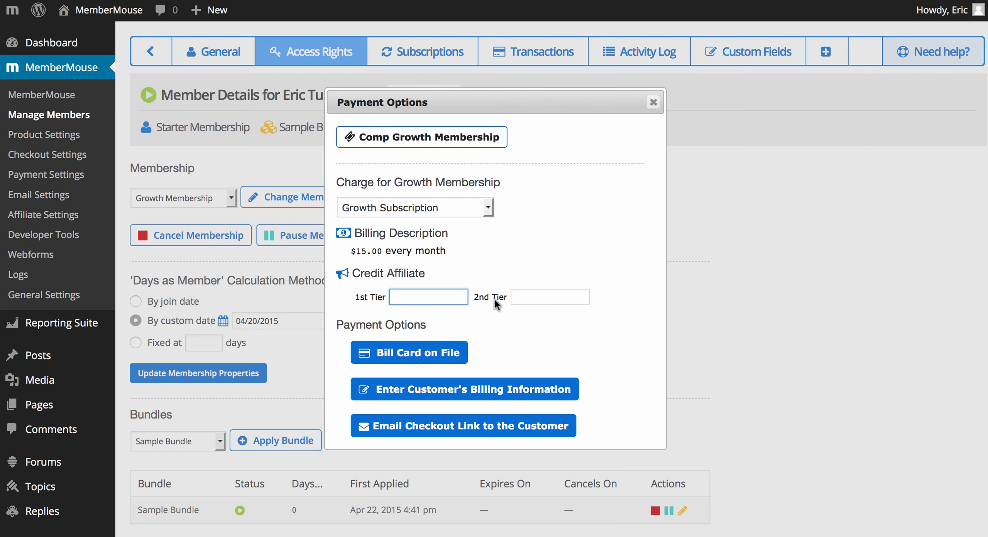
left_click(519, 297)
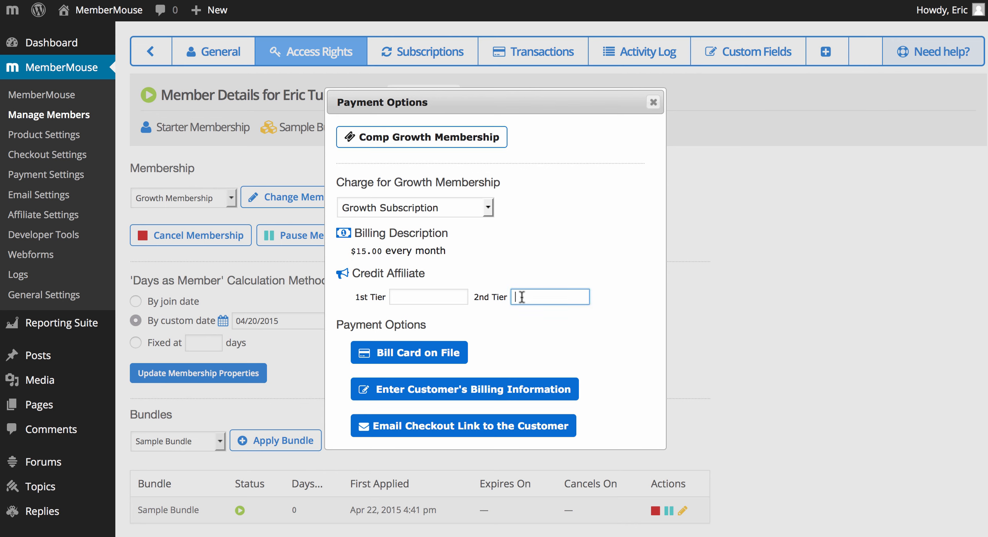
left_click(451, 324)
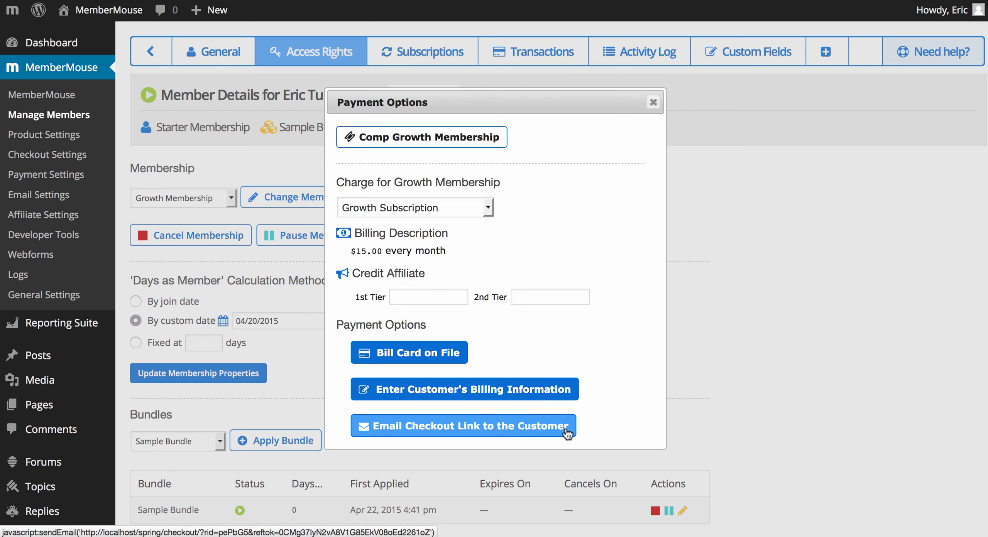
Step: Bill the member's card on file for the Growth Subscription and confirm the charge
left_click(458, 353)
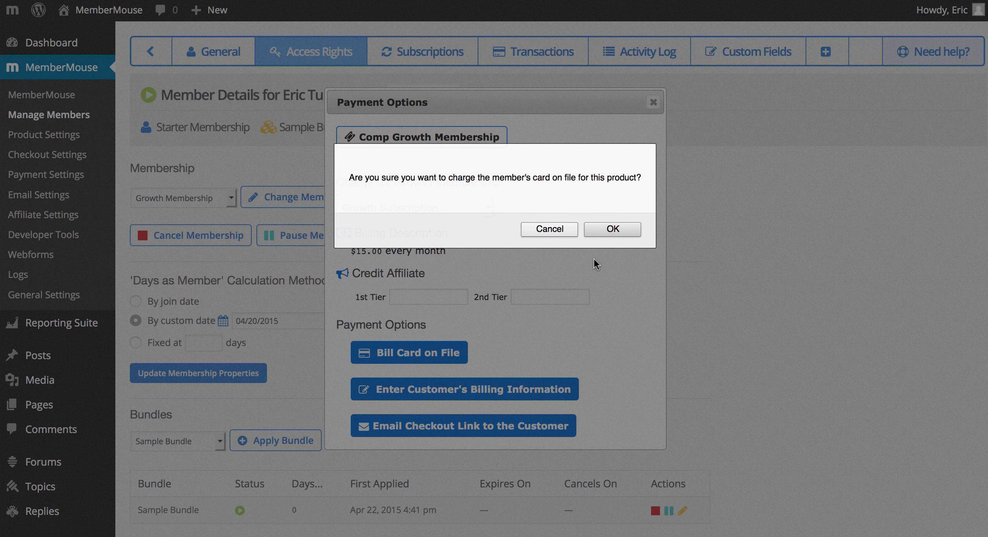
left_click(622, 231)
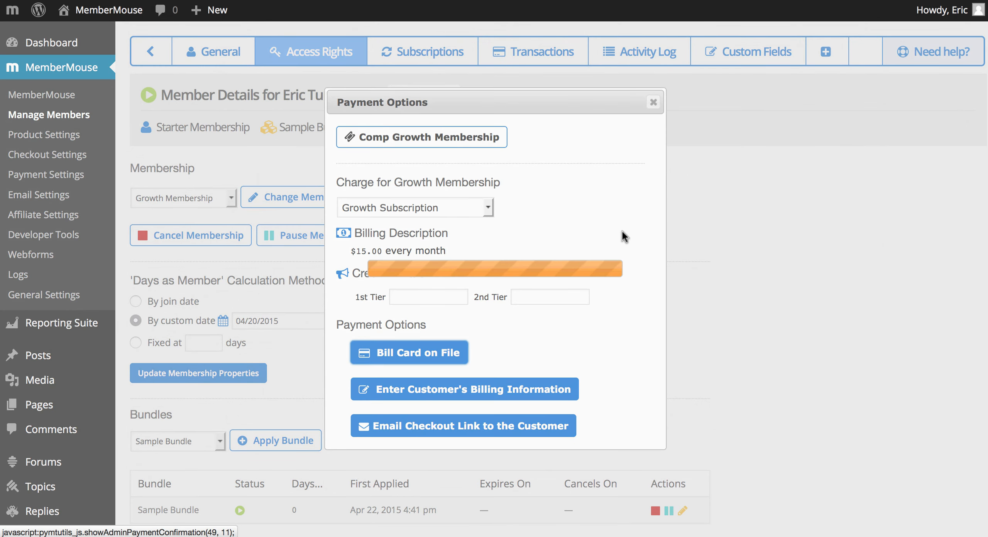
key("Return")
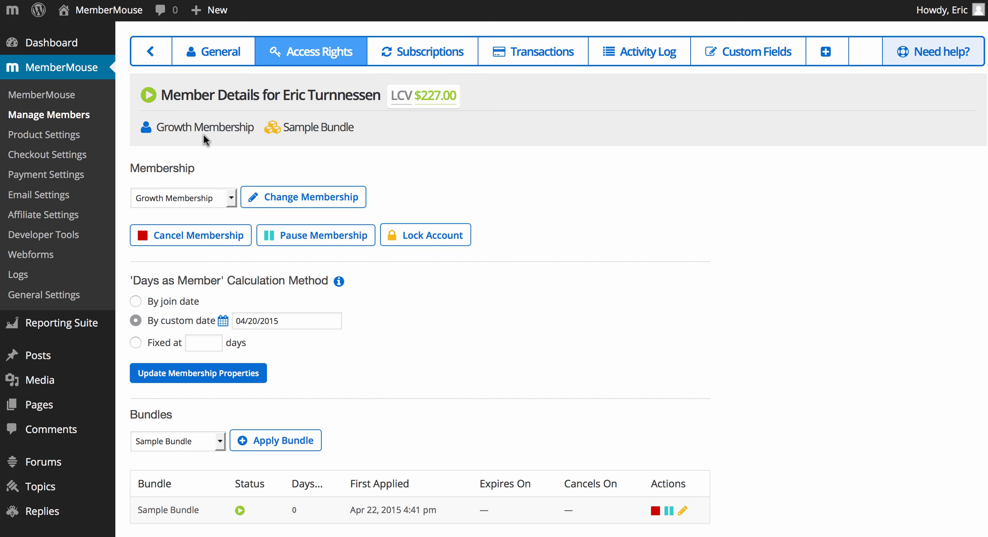
Step: Check the member's transaction history for the new Growth Subscription payment
left_click(527, 66)
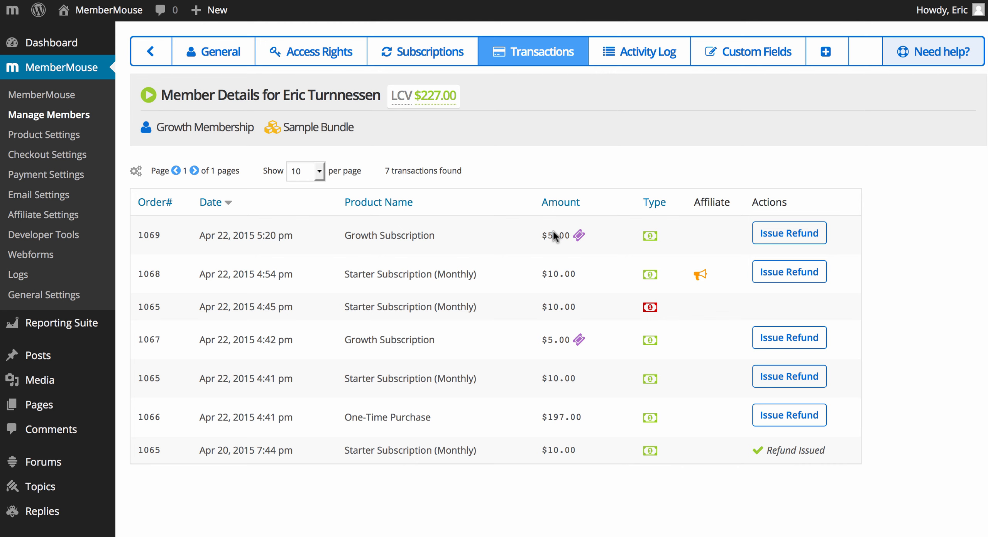
mouse_move(579, 236)
mouse_move(906, 64)
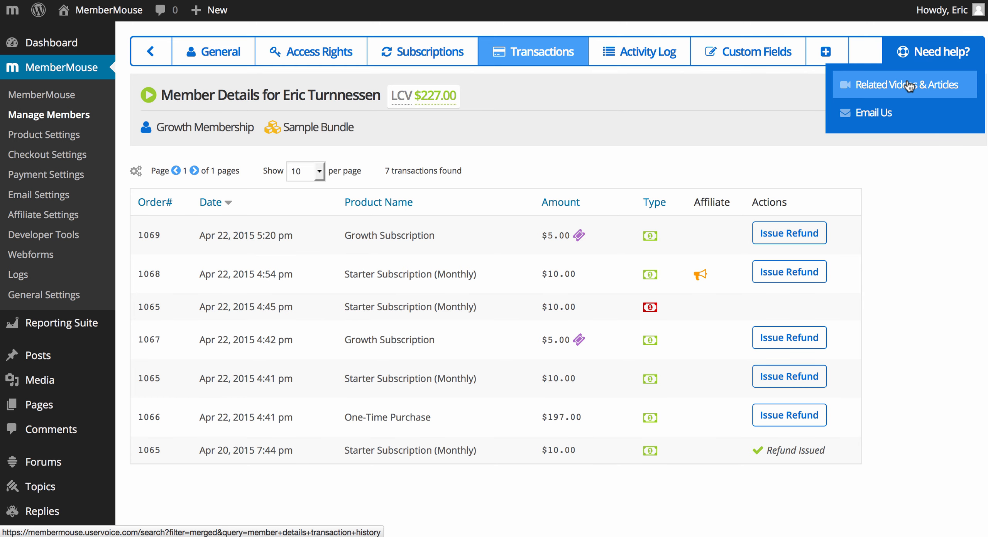